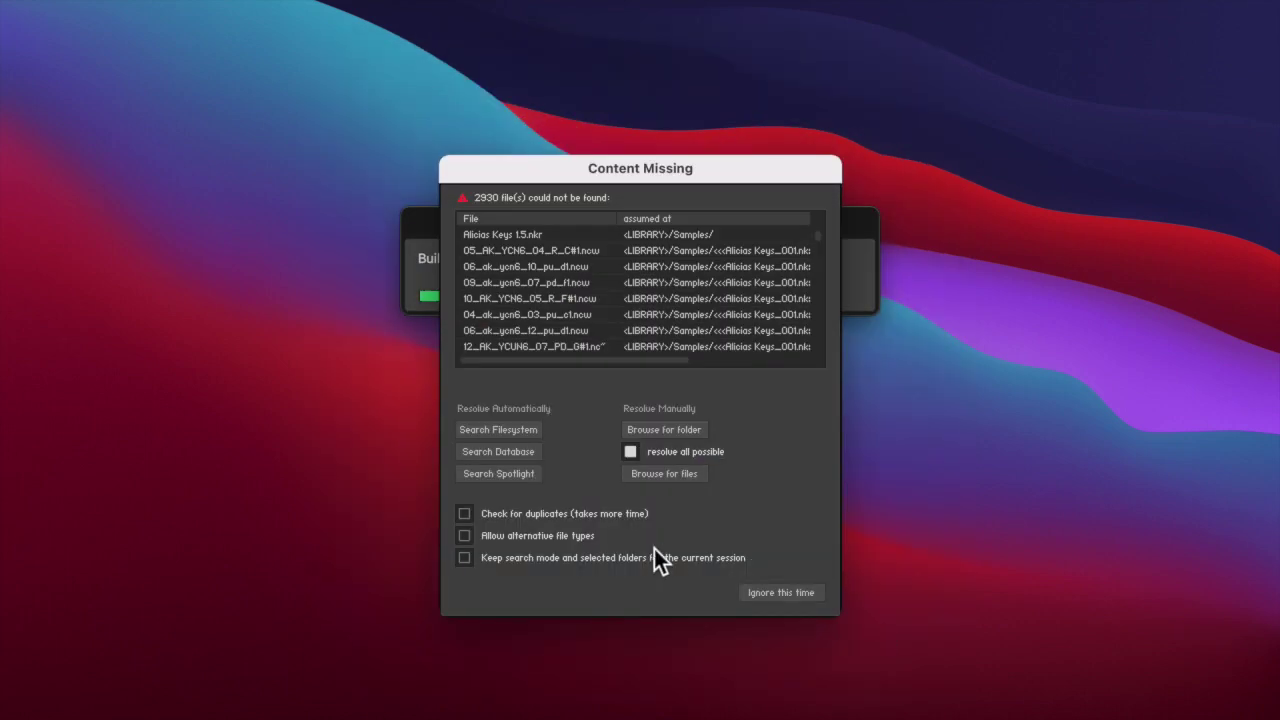
{"action": "key", "text": "Return"}
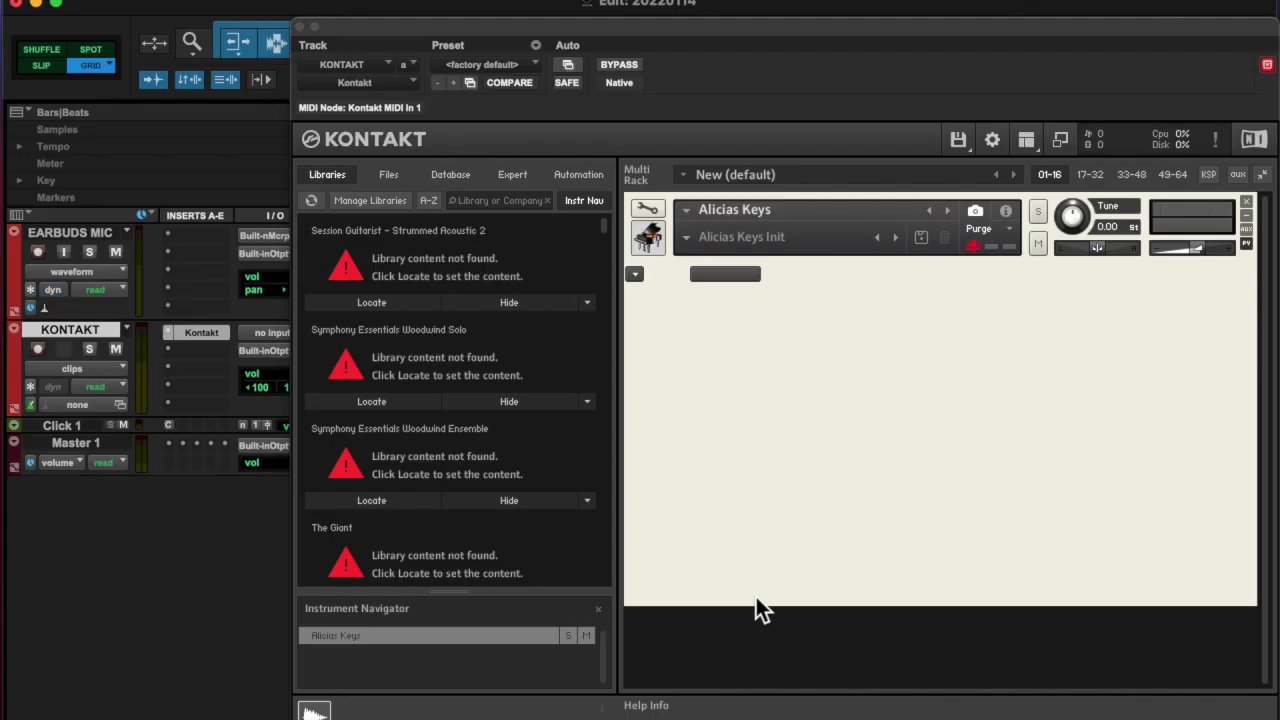
- Dismiss the Kontakt missing-content warning and close the Kontakt instrument window
{"action": "key", "text": "ctrl+w"}
- Delete the KONTAKT track and arm the EARBUDS MIC track for recording
{"action": "right_click", "coordinate": [71, 334]}
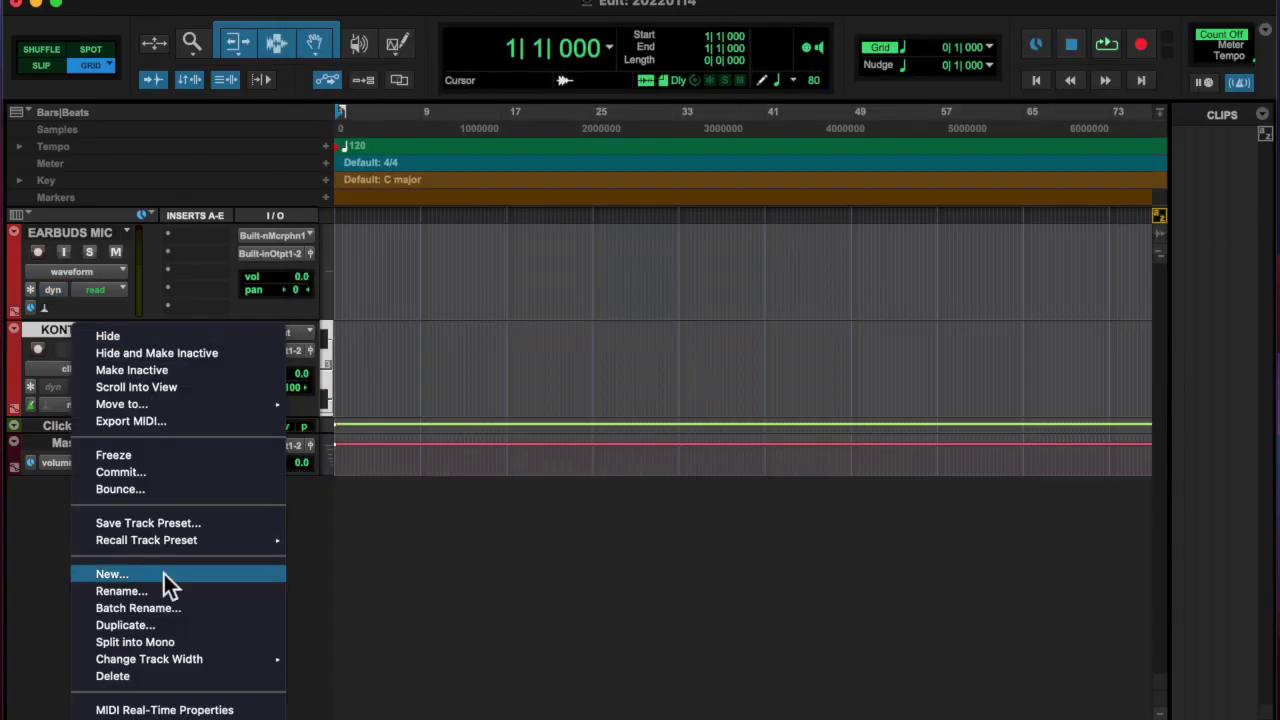
{"action": "left_click", "coordinate": [105, 677]}
{"action": "left_click", "coordinate": [37, 252]}
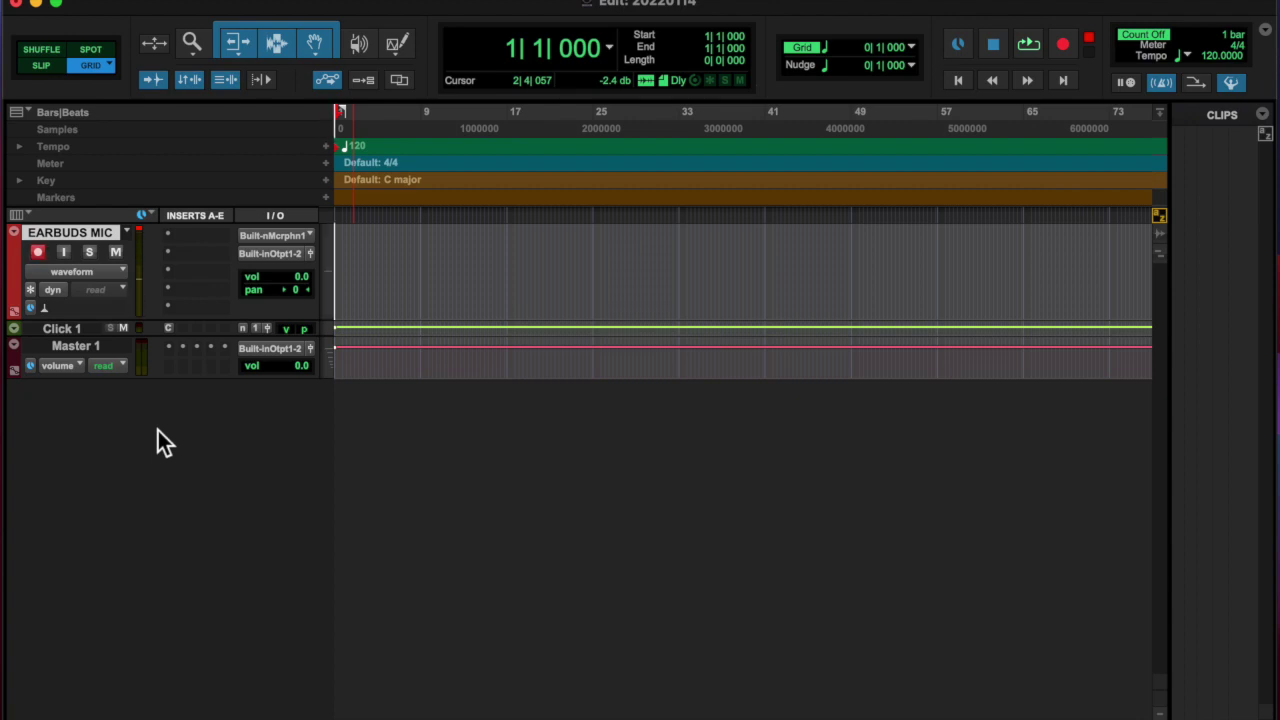
- Record a short page-turning clip, stop, and play it back while checking sound output
{"action": "key", "text": "space"}
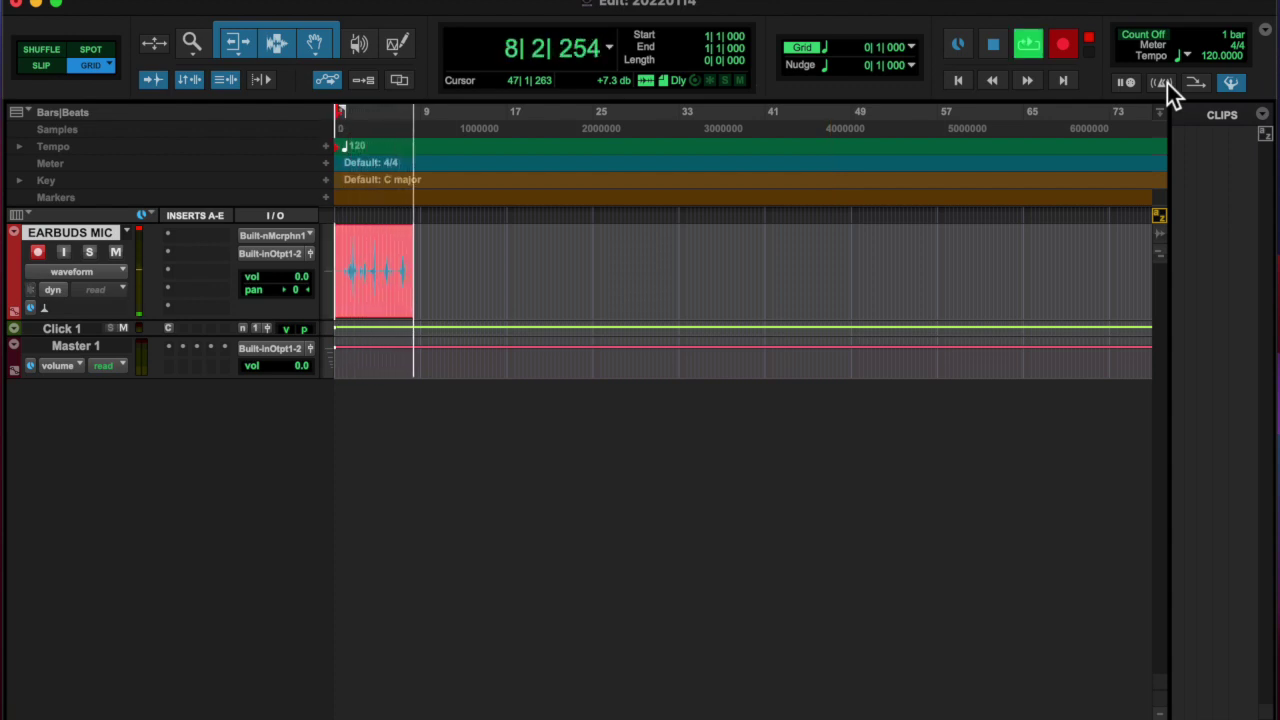
{"action": "key", "text": "space"}
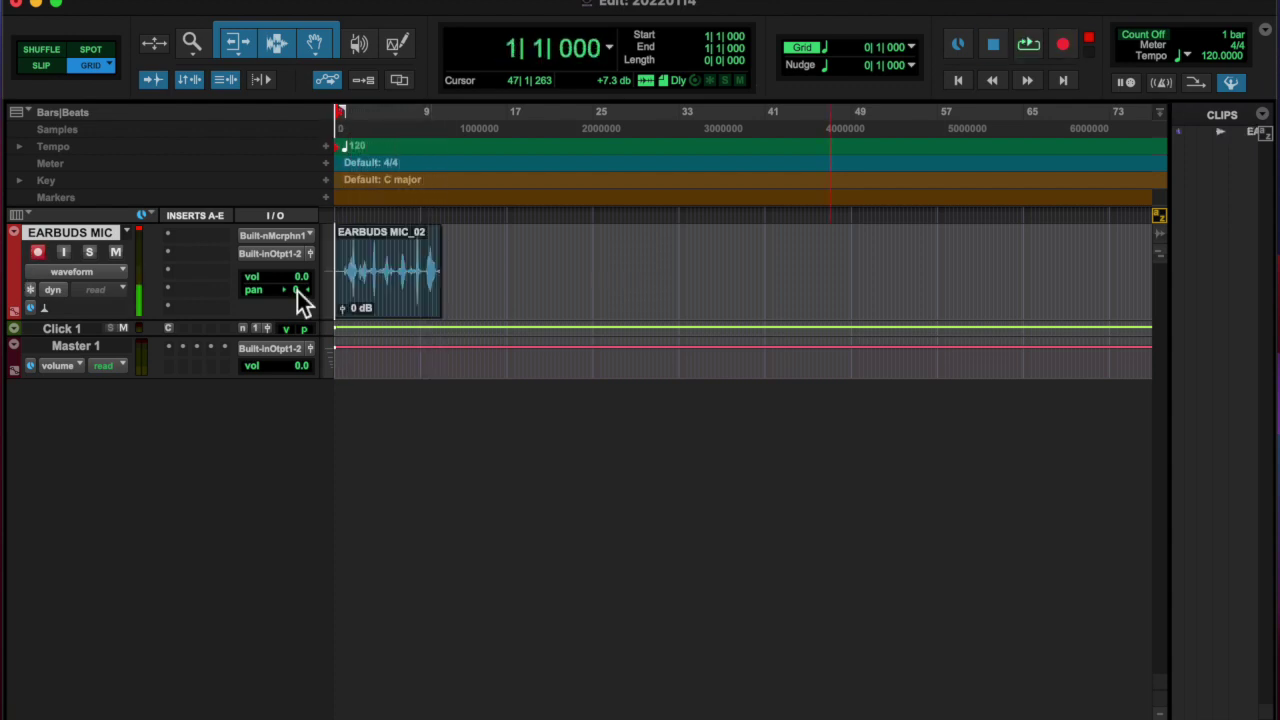
{"action": "key", "text": "space"}
{"action": "left_click", "coordinate": [950, 2]}
{"action": "left_click", "coordinate": [546, 436]}
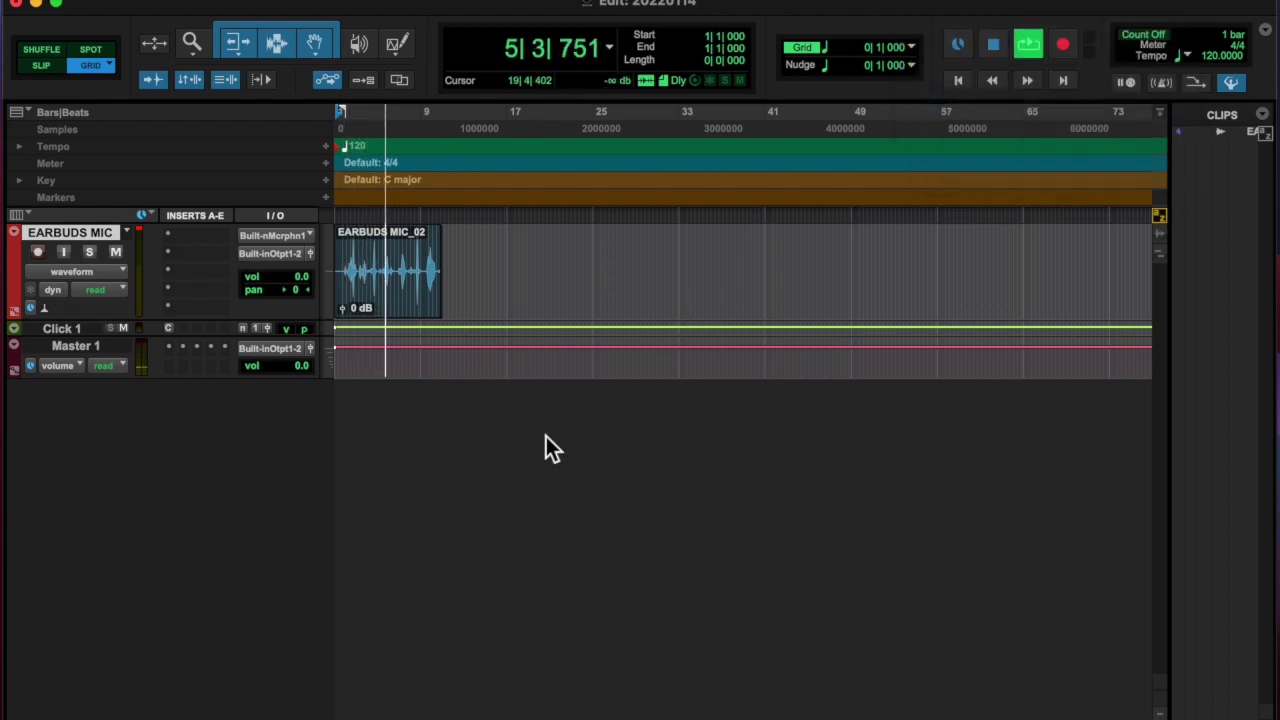
- Insert the NS1 noise suppressor on EARBUDS MIC and raise the system playback volume
{"action": "left_click", "coordinate": [215, 233]}
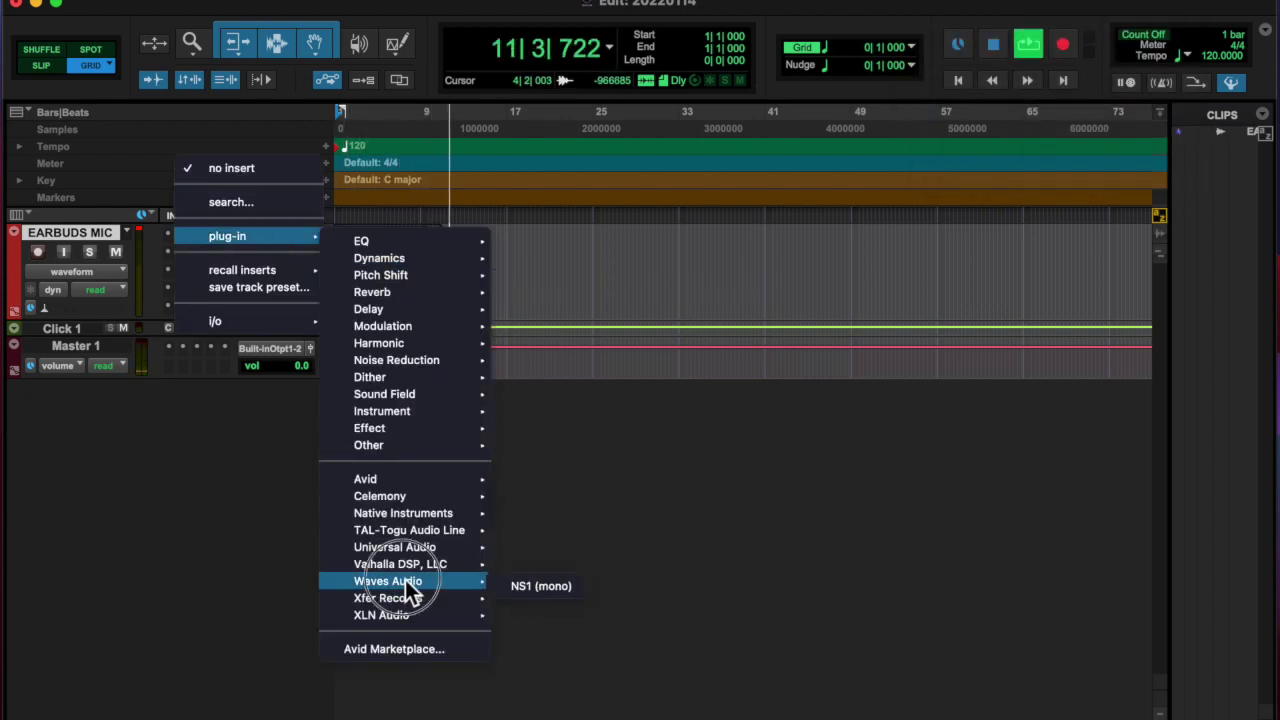
{"action": "left_click", "coordinate": [530, 586]}
{"action": "left_click", "coordinate": [950, 2]}
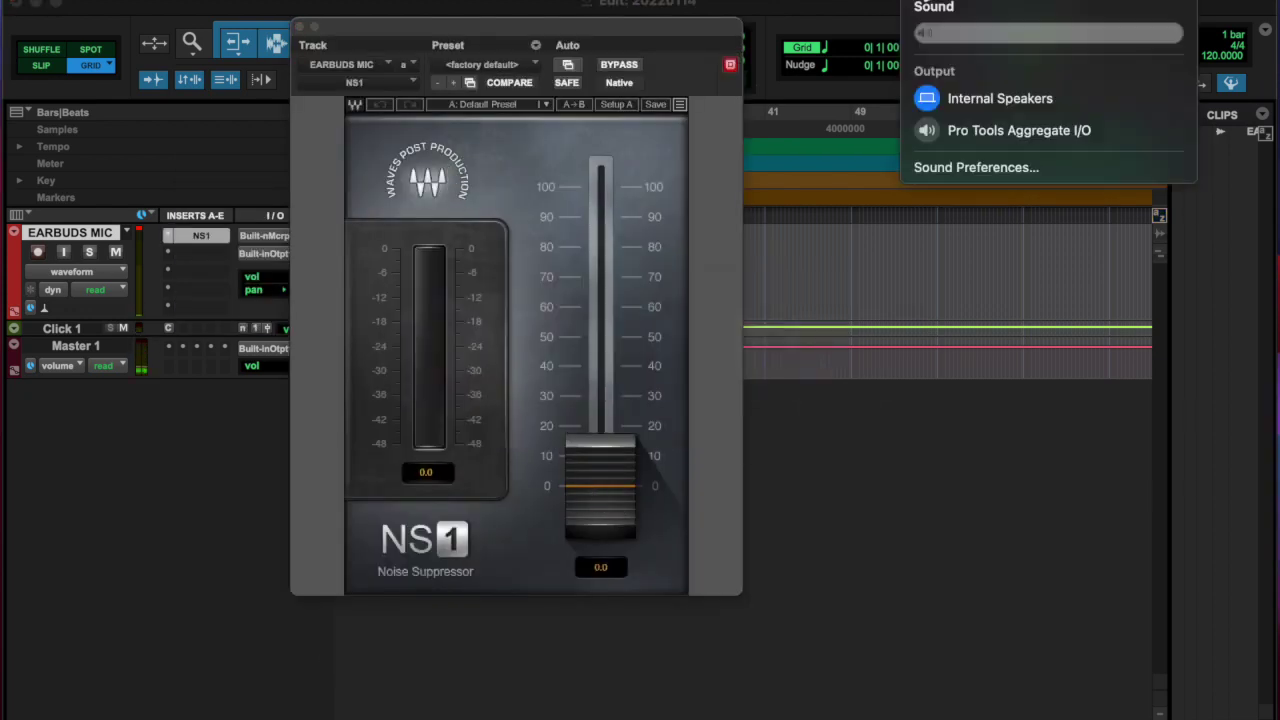
{"action": "left_click", "coordinate": [916, 2]}
{"action": "key", "text": "XF86AudioRaiseVolume"}
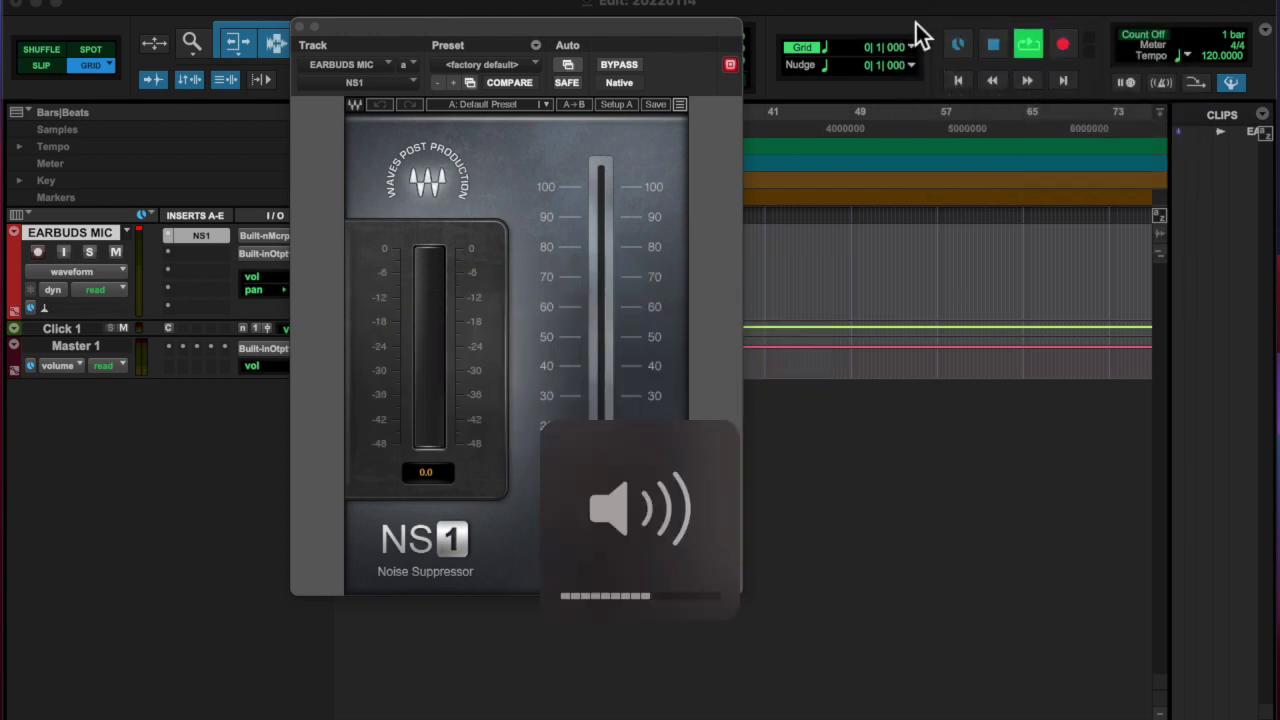
{"action": "left_click", "coordinate": [937, 5]}
{"action": "left_click", "coordinate": [240, 400]}
- Try NS1 suppression at about 41 and 35, return it to 0, and close NS1
{"action": "left_click_drag", "start_coordinate": [437, 29], "coordinate": [713, 63]}
{"action": "left_click_drag", "start_coordinate": [876, 515], "coordinate": [876, 397]}
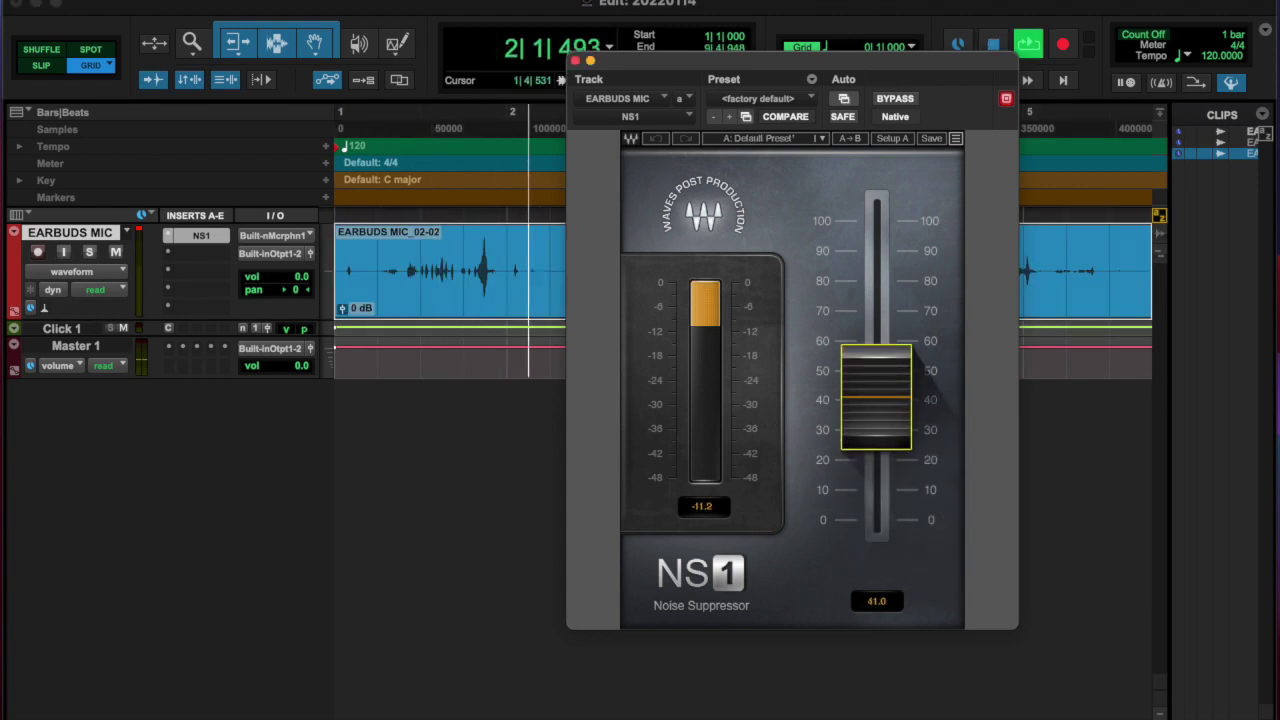
{"action": "left_click_drag", "start_coordinate": [760, 64], "coordinate": [246, 158]}
{"action": "left_click_drag", "start_coordinate": [361, 570], "coordinate": [361, 508]}
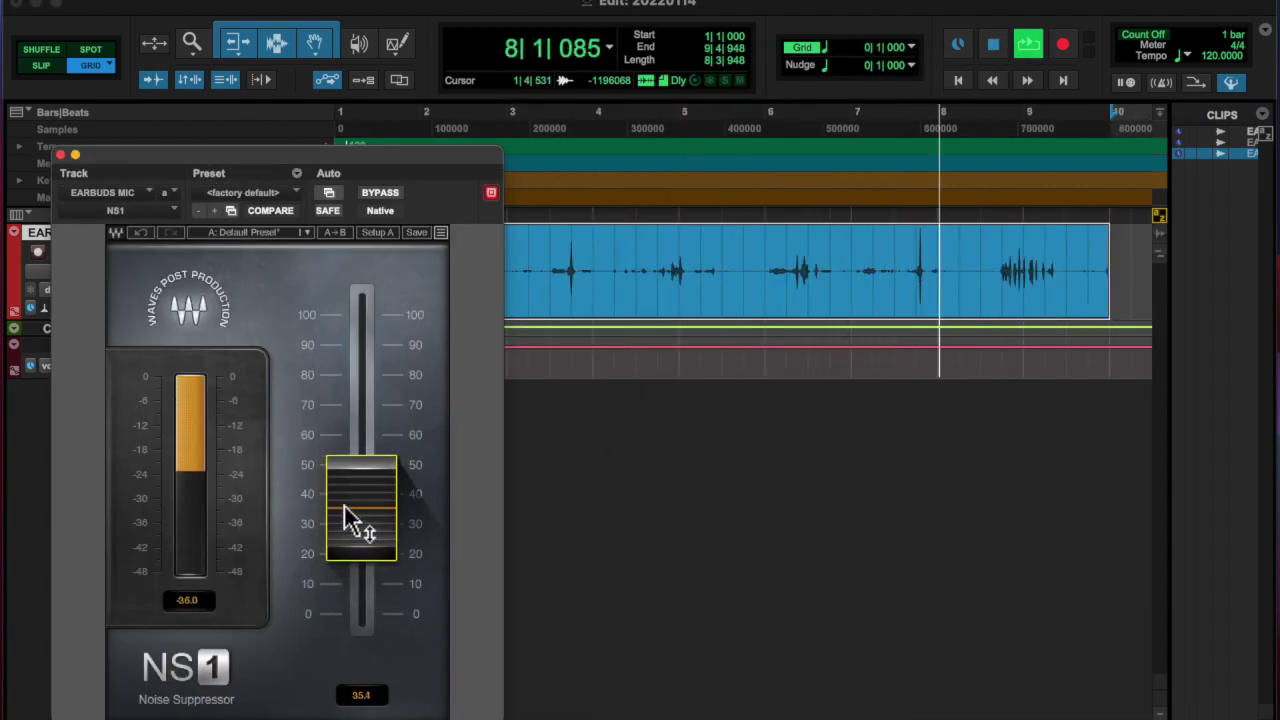
{"action": "left_click_drag", "start_coordinate": [353, 520], "coordinate": [356, 623]}
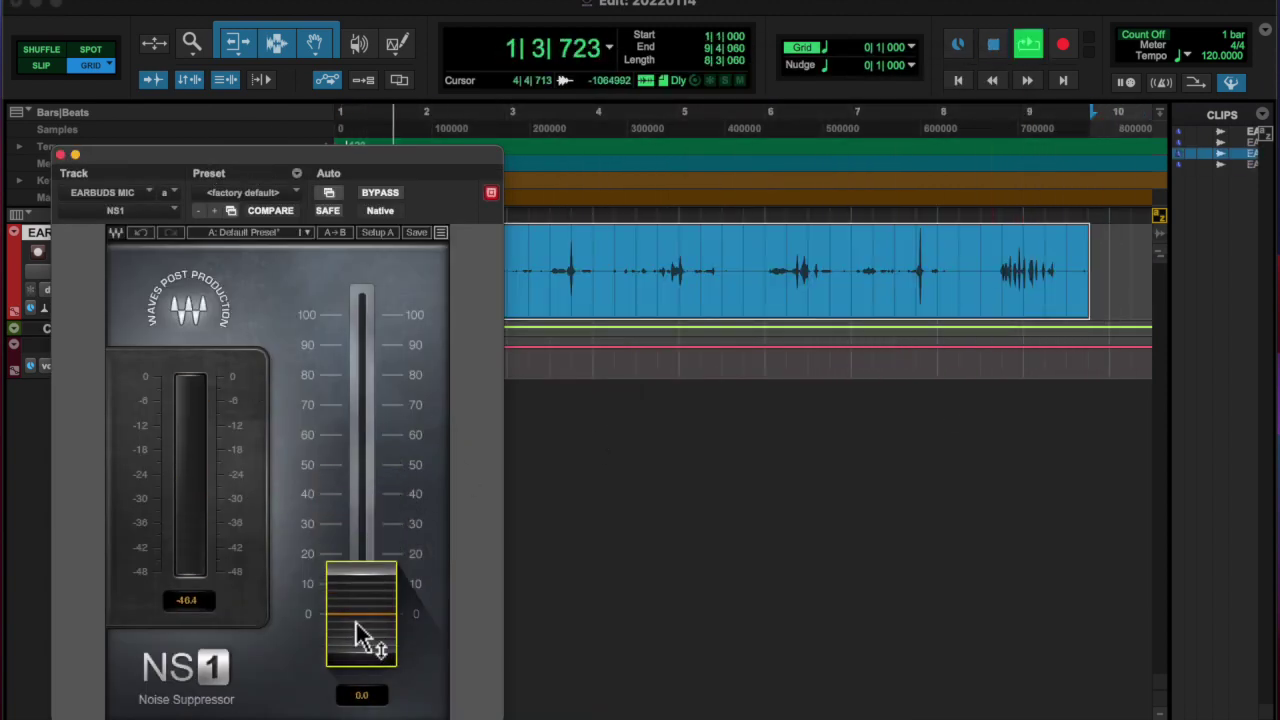
{"action": "left_click", "coordinate": [60, 155]}
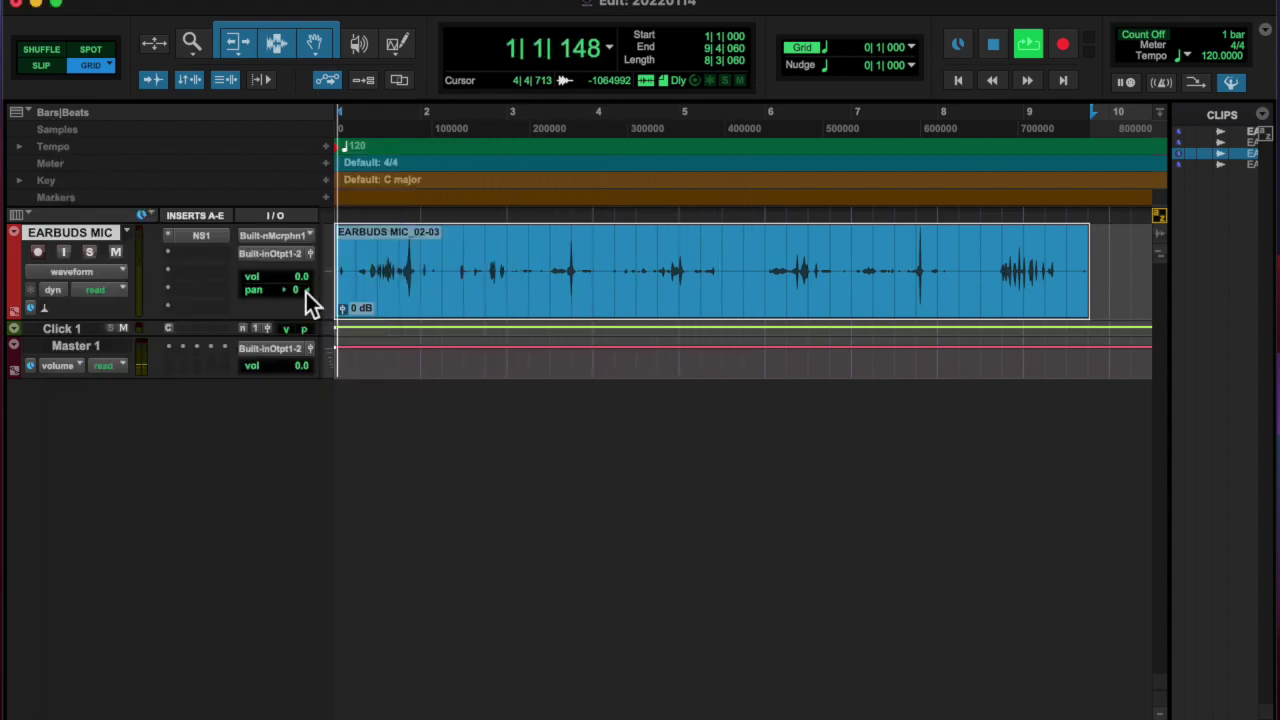
{"action": "left_click", "coordinate": [196, 253]}
{"action": "mouse_move", "coordinate": [372, 310]}
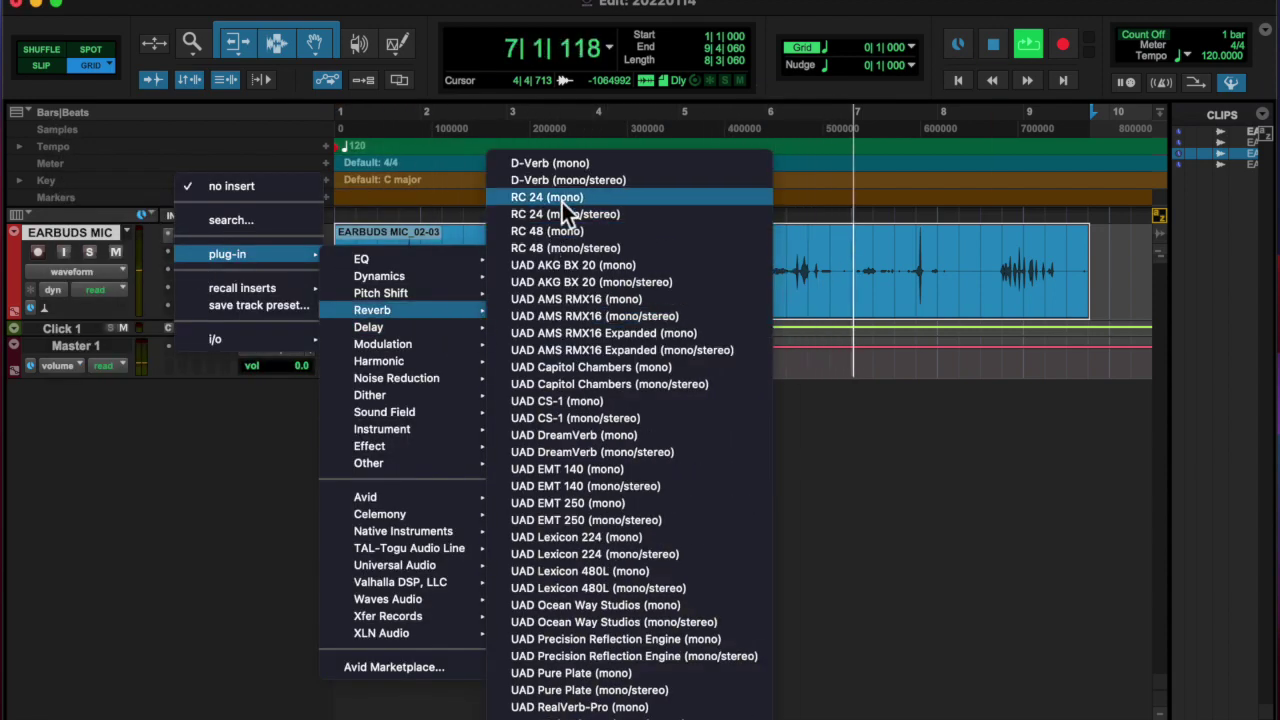
- Insert RC-20 Retro Color with Wobble turned off and Space turned on
{"action": "left_click", "coordinate": [535, 650]}
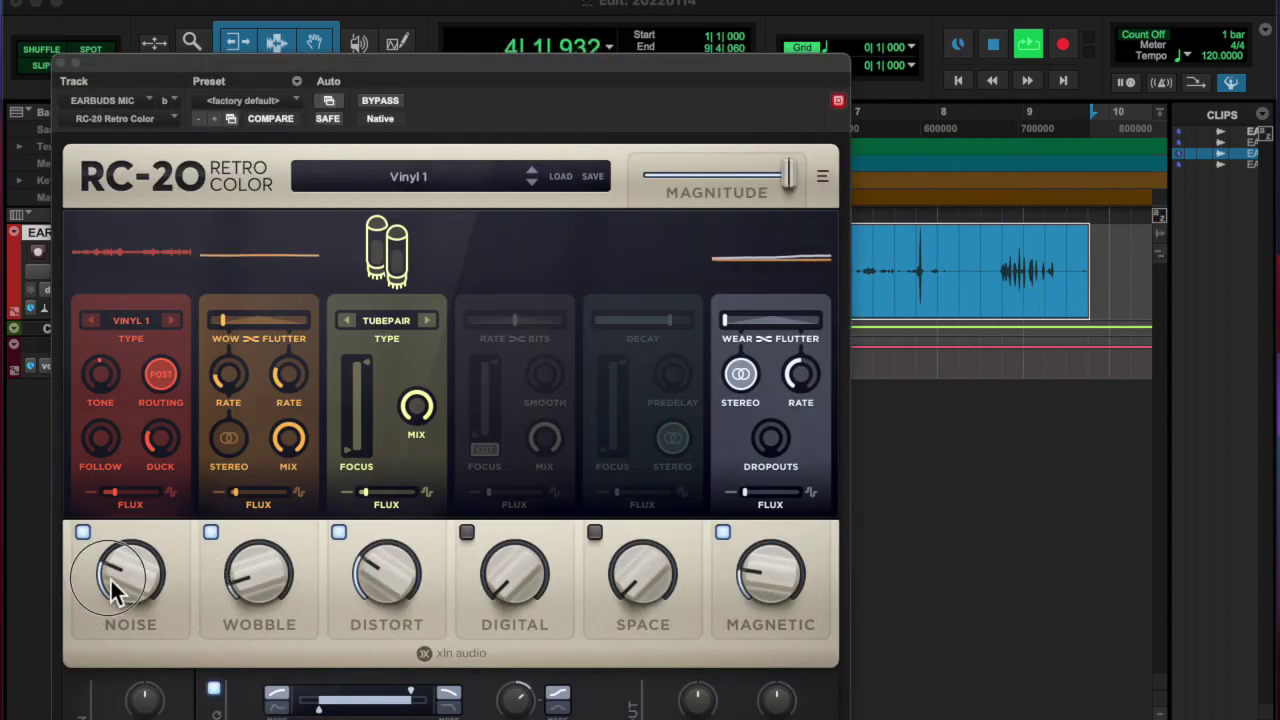
{"action": "left_click", "coordinate": [210, 532]}
{"action": "left_click", "coordinate": [594, 532]}
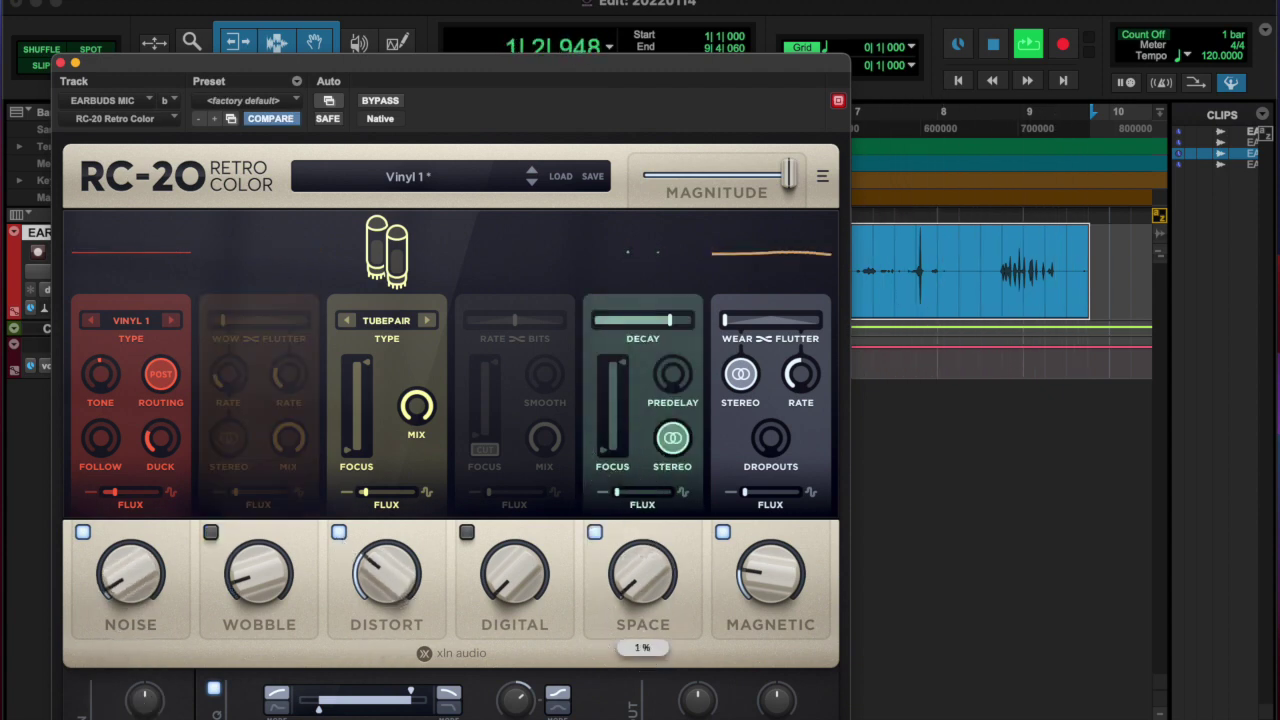
{"action": "left_click_drag", "start_coordinate": [135, 66], "coordinate": [519, 84]}
- Enable automation for RC-20's SPAC Amount parameter
{"action": "left_click", "coordinate": [80, 276]}
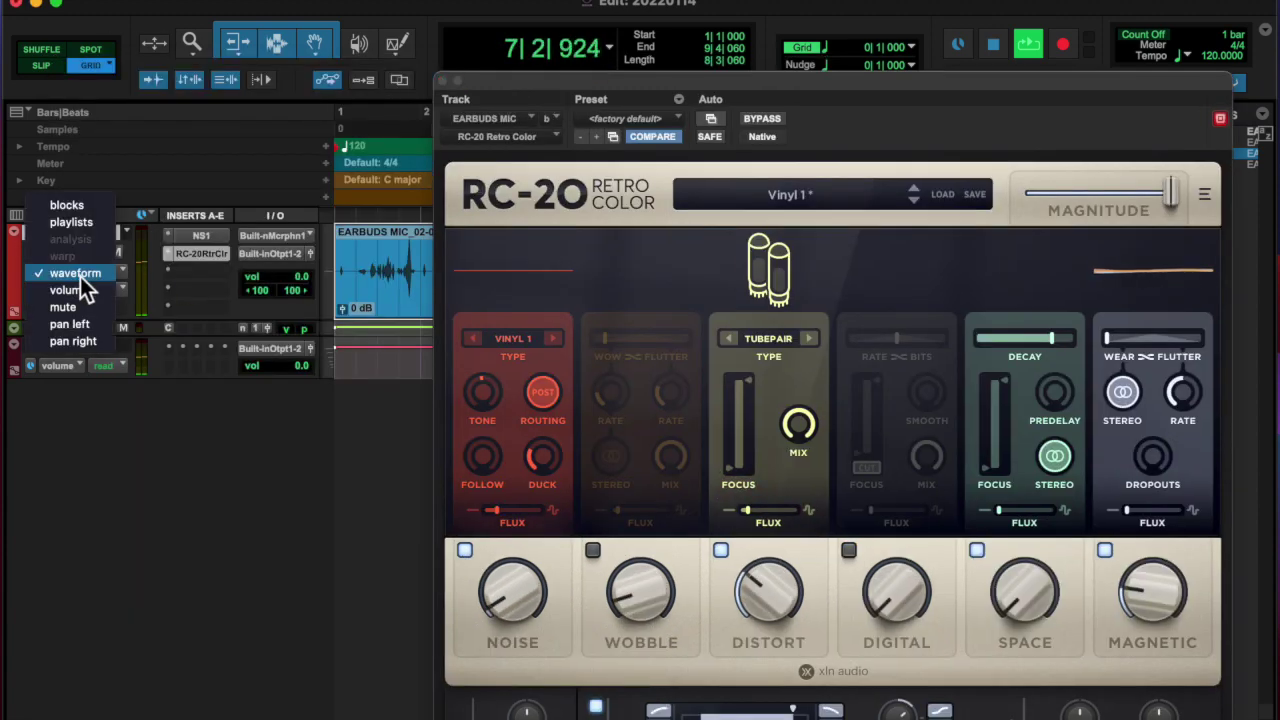
{"action": "left_click", "coordinate": [711, 118]}
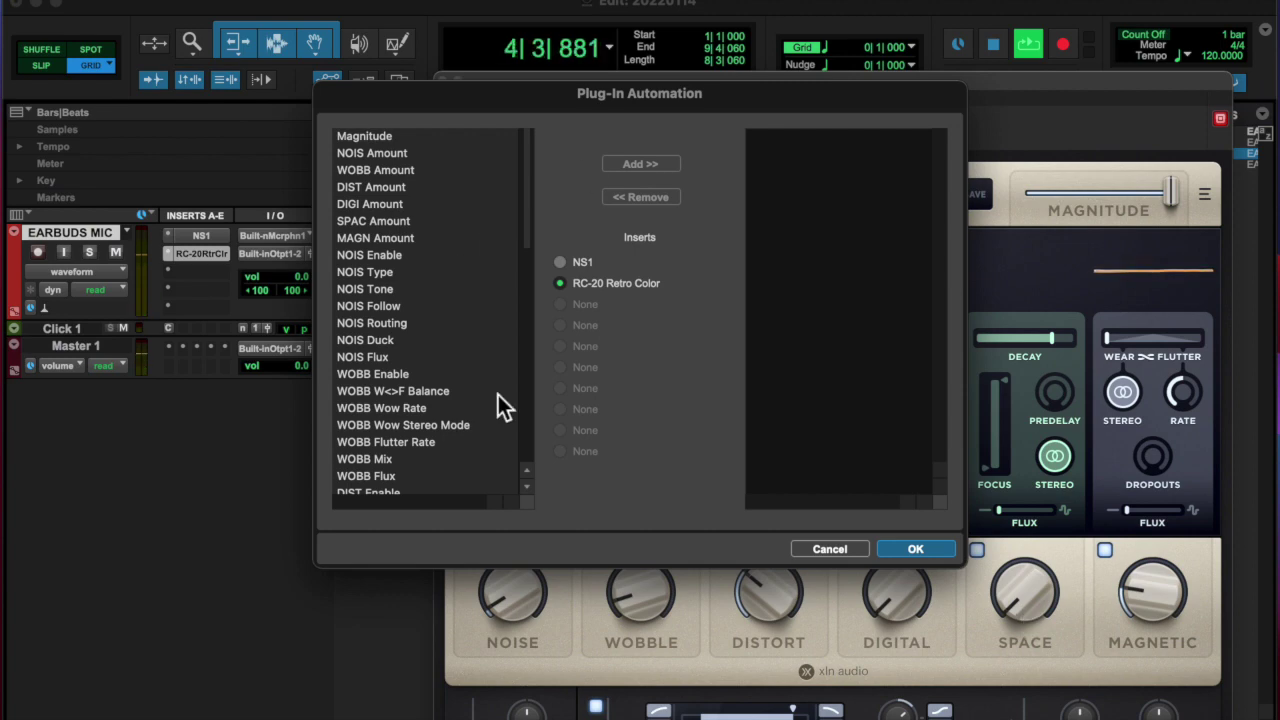
{"action": "scroll", "coordinate": [409, 236], "scroll_direction": "down", "scroll_amount": 10}
{"action": "scroll", "coordinate": [425, 253], "scroll_direction": "up", "scroll_amount": 1}
{"action": "left_click", "coordinate": [829, 548]}
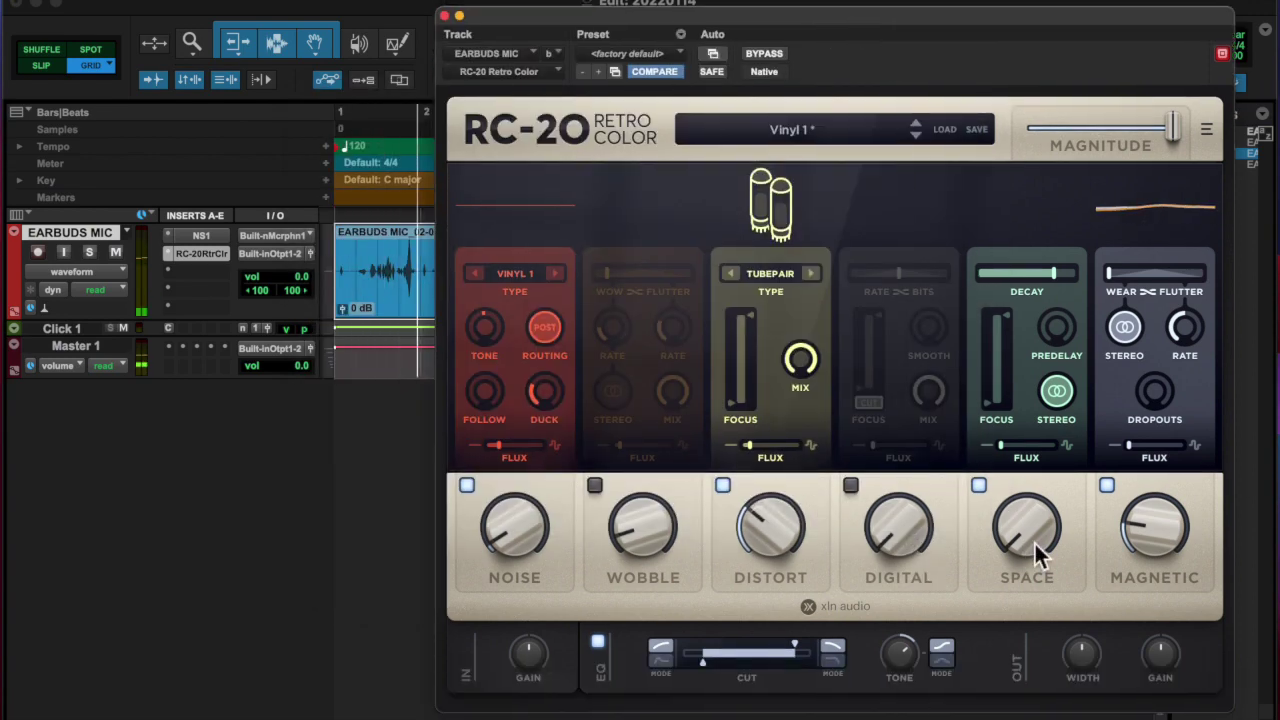
{"action": "left_click", "coordinate": [713, 53]}
{"action": "double_click", "coordinate": [386, 249]}
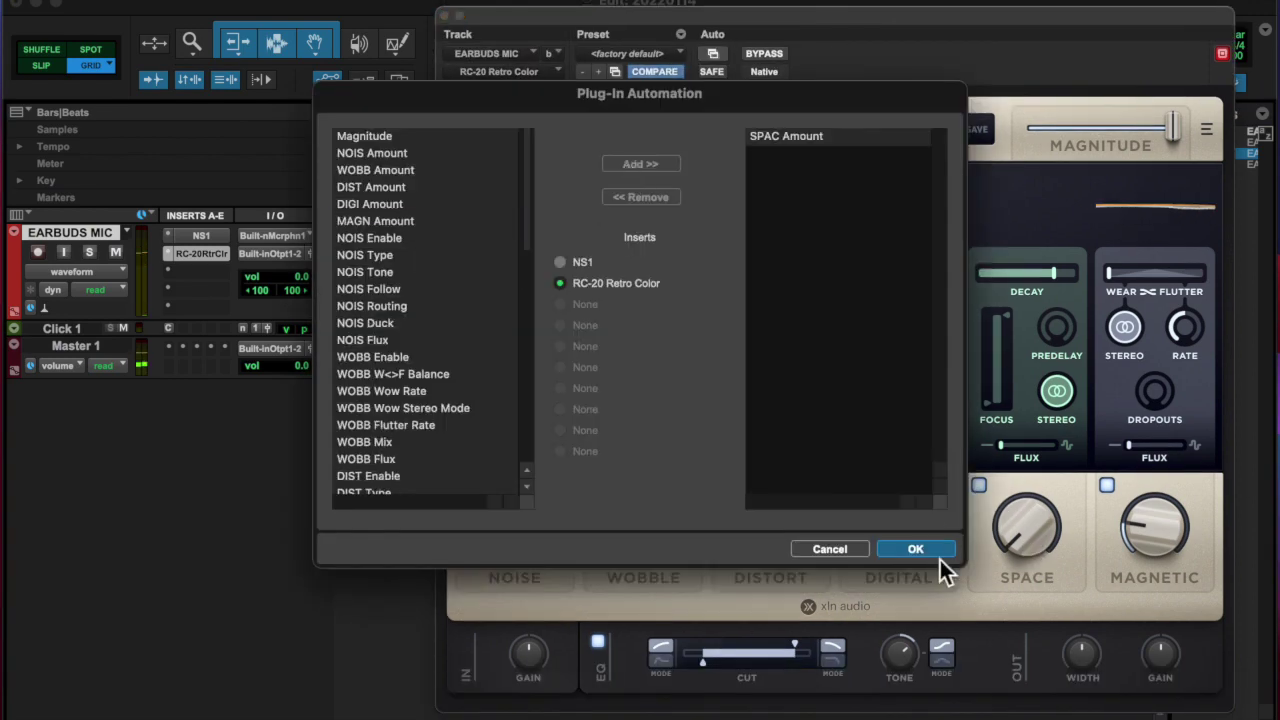
{"action": "left_click", "coordinate": [912, 547]}
- Show the SPAC Amount lane and draw Space rising near the clip's end
{"action": "left_click", "coordinate": [95, 274]}
{"action": "left_click", "coordinate": [240, 358]}
{"action": "left_click", "coordinate": [955, 314]}
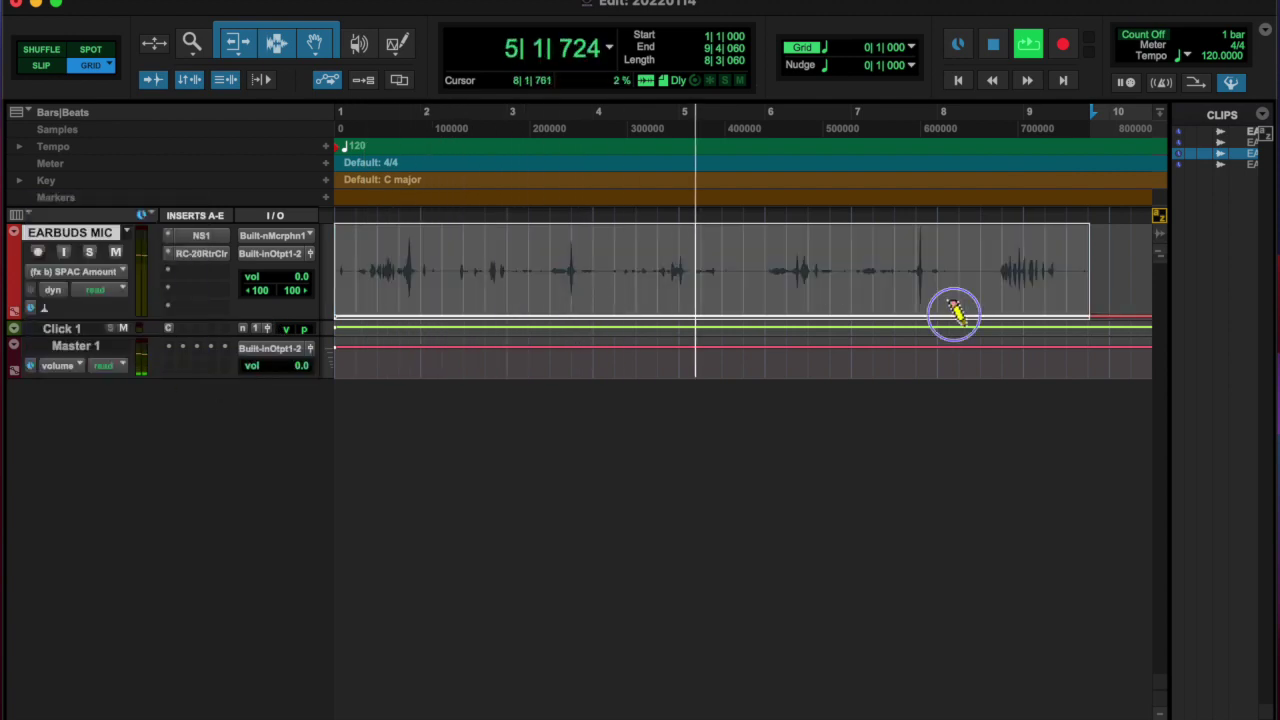
{"action": "key", "text": "r"}
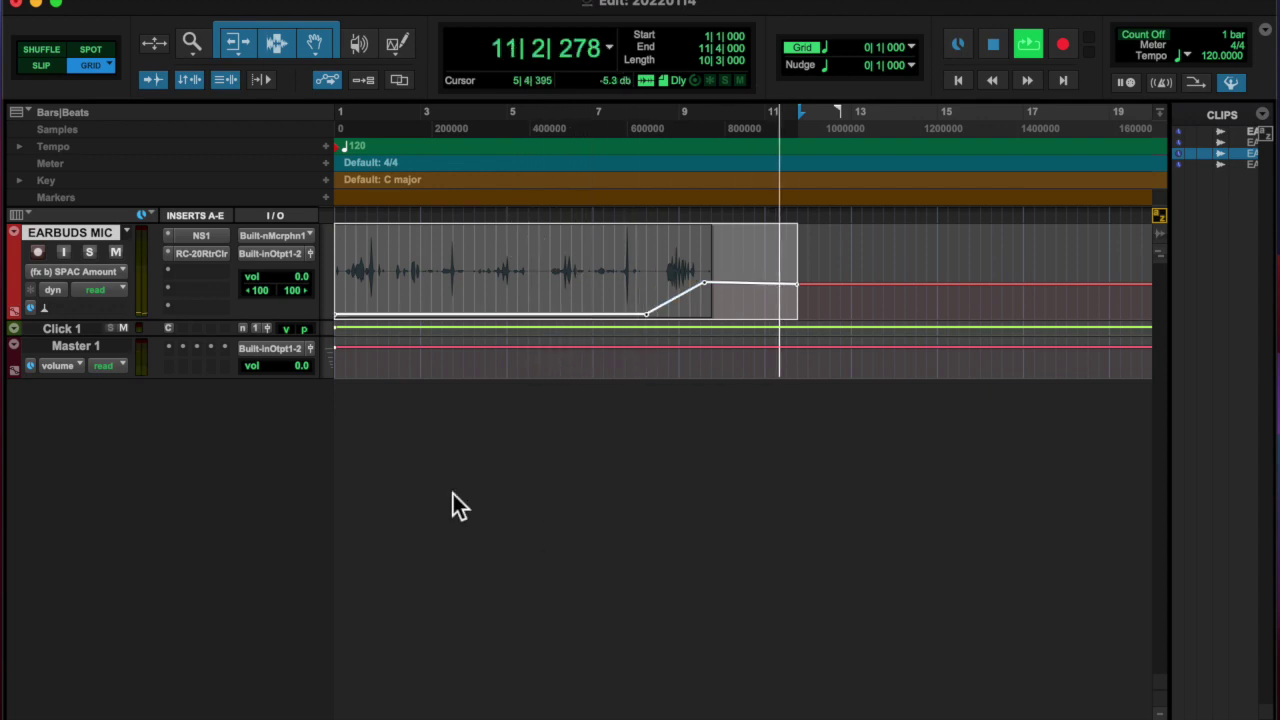
{"action": "left_click", "coordinate": [200, 253]}
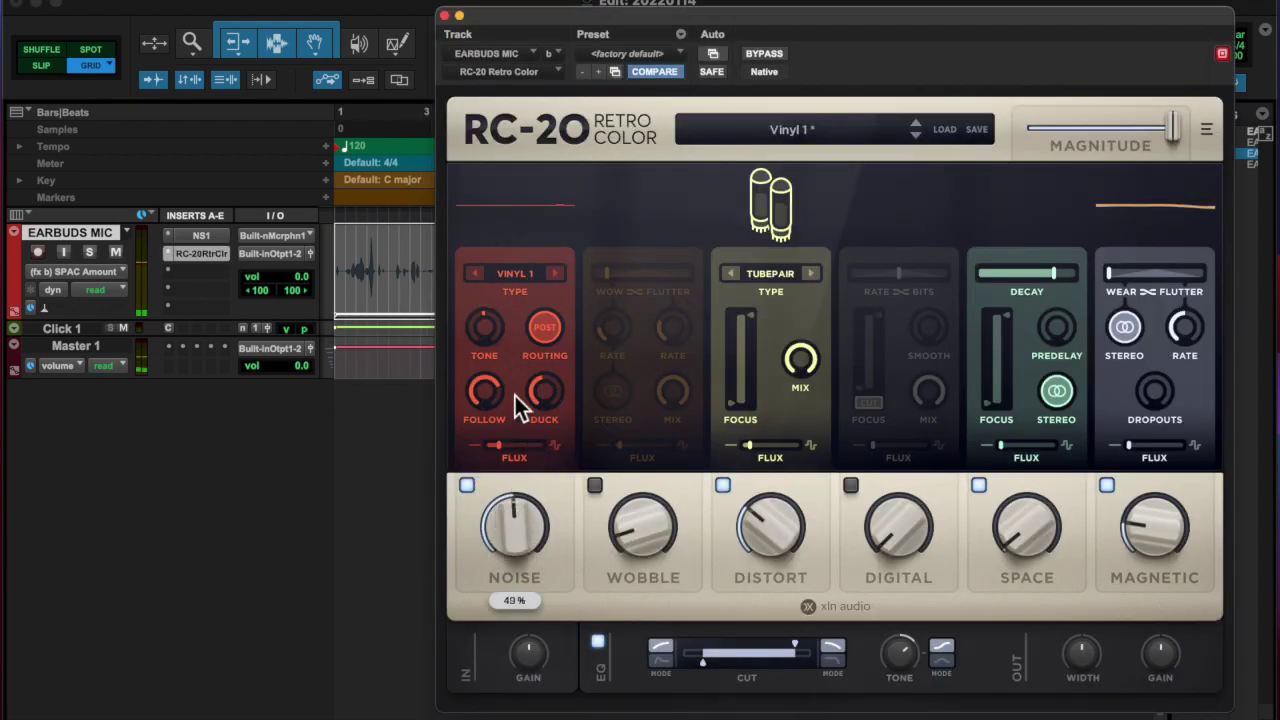
- Lower RC-20's Noise amount, adjust the vinyl Tone, and enable NOIS Amount automation
{"action": "left_click_drag", "start_coordinate": [513, 519], "coordinate": [511, 529]}
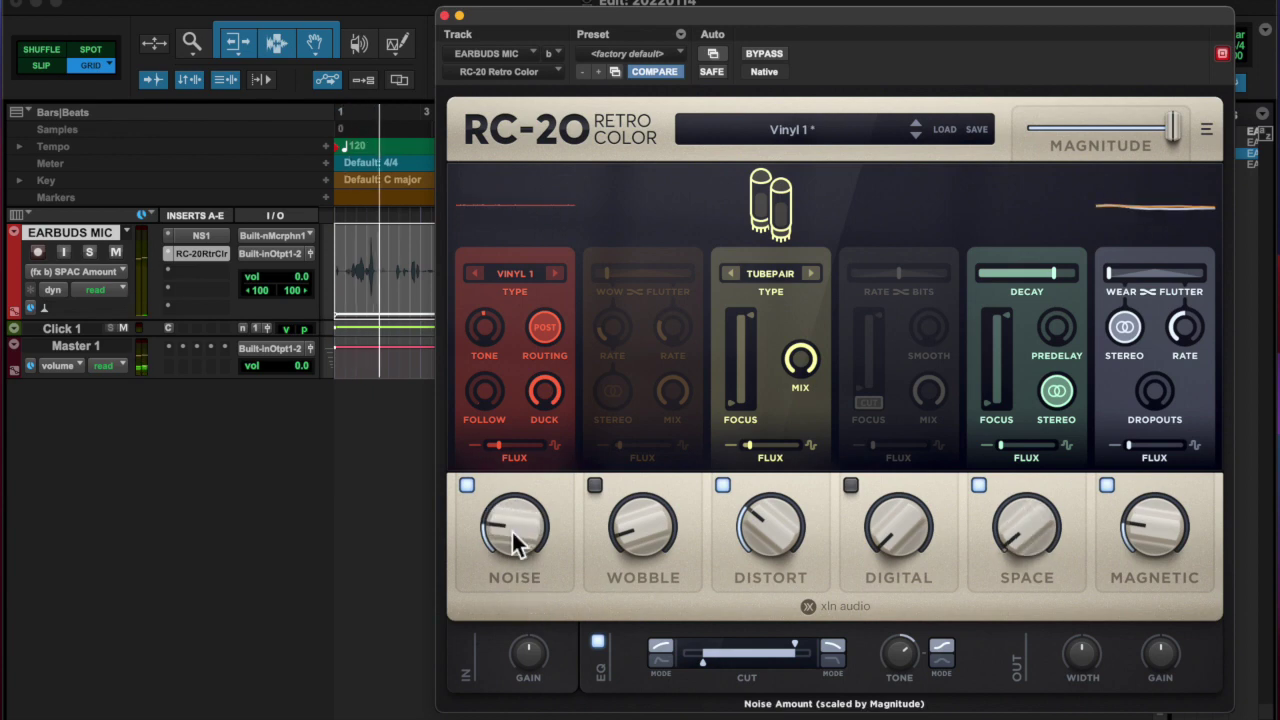
{"action": "left_click_drag", "start_coordinate": [484, 327], "coordinate": [508, 225]}
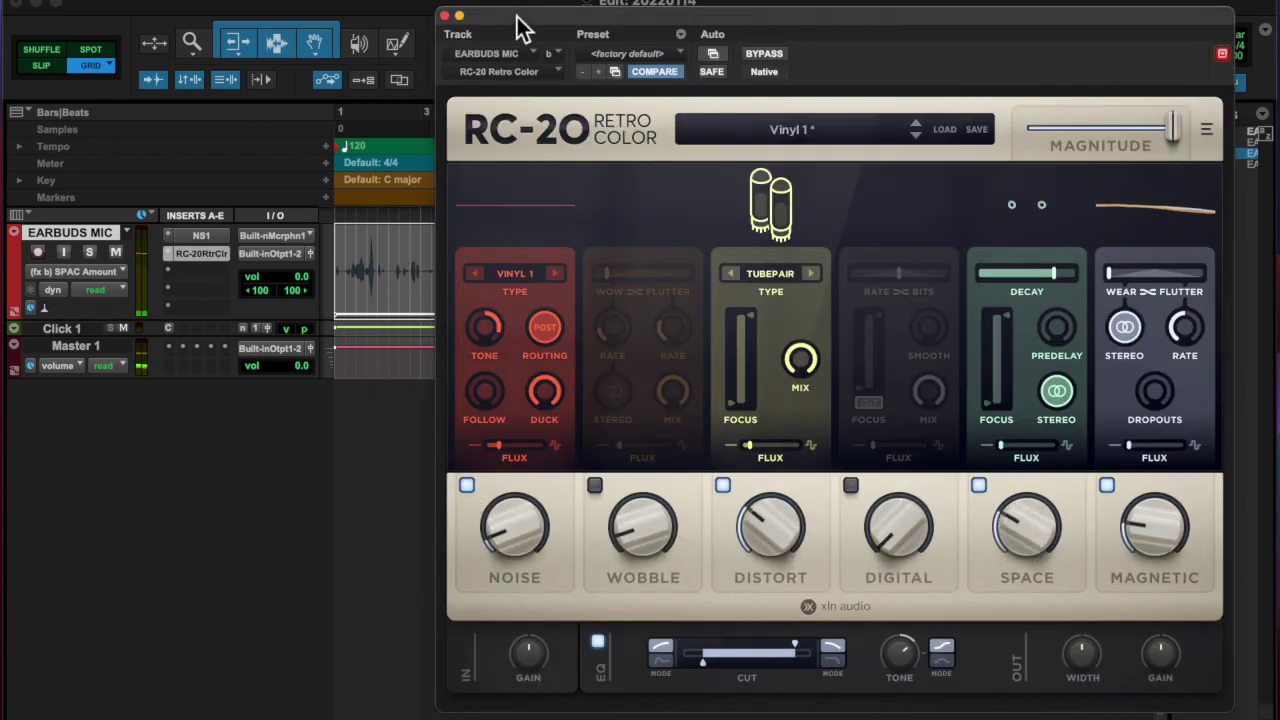
{"action": "left_click", "coordinate": [713, 53]}
{"action": "double_click", "coordinate": [365, 221]}
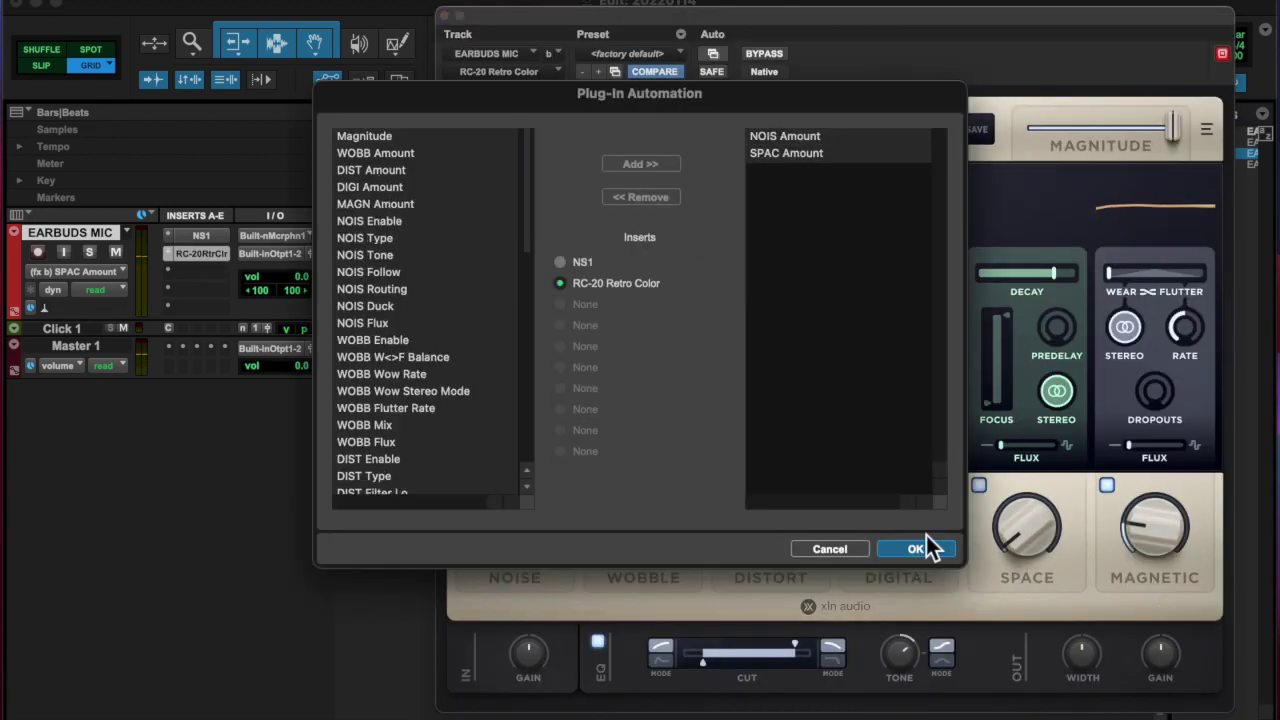
{"action": "left_click", "coordinate": [916, 549]}
- Draw a Noise dip near the clip's end and bounce the mix to 'old page turning.wav'
{"action": "left_click", "coordinate": [75, 271]}
{"action": "left_click", "coordinate": [267, 294]}
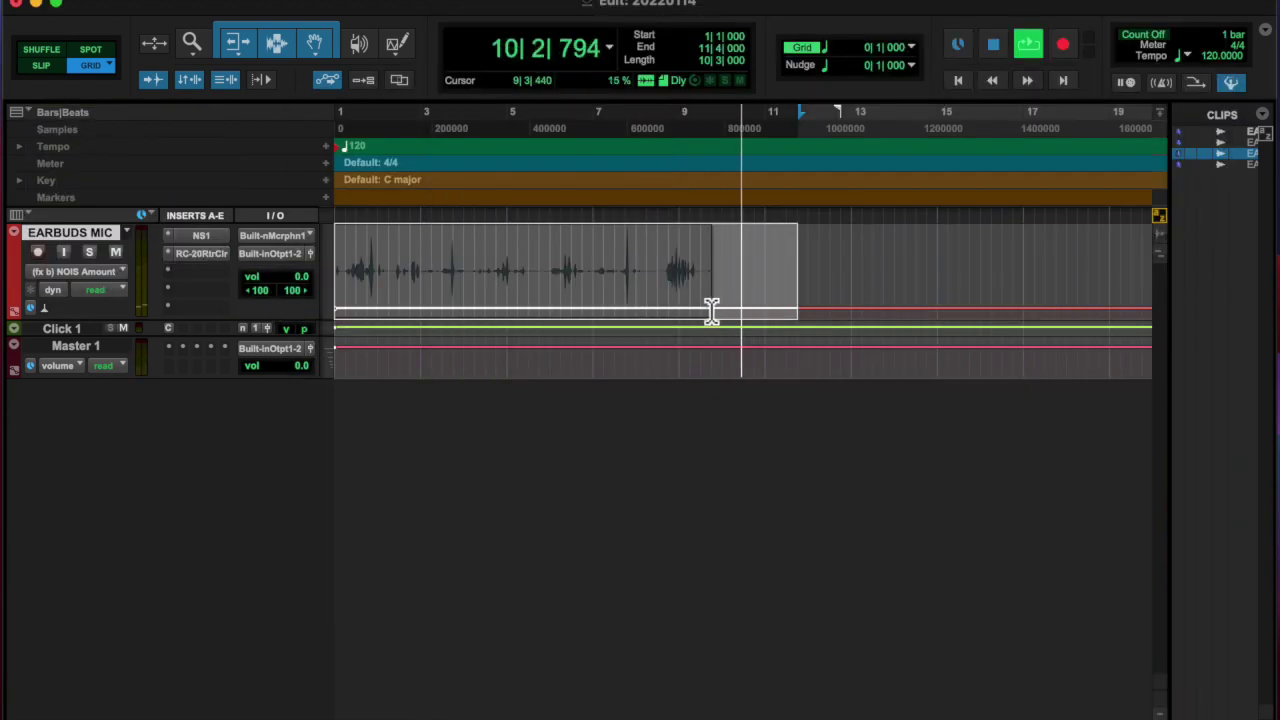
{"action": "left_click_drag", "start_coordinate": [732, 312], "coordinate": [717, 320]}
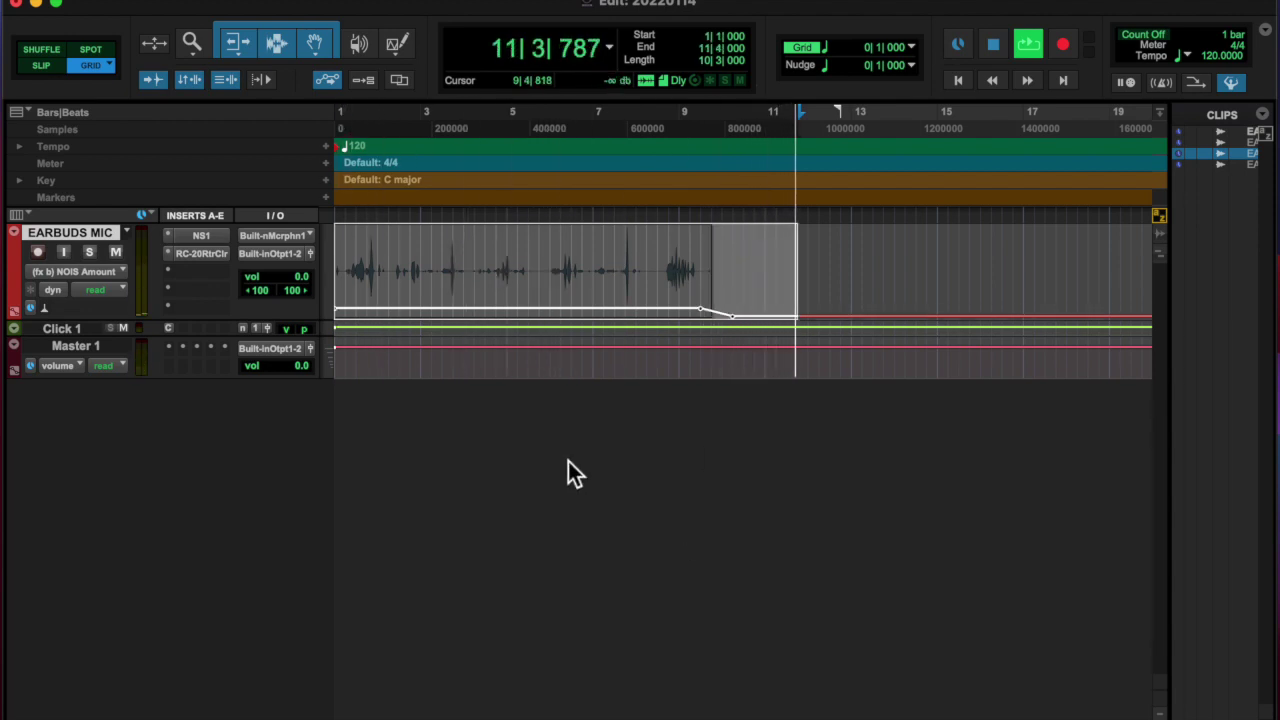
{"action": "key", "text": "super+alt+b"}
{"action": "type", "text": "old page turning"}
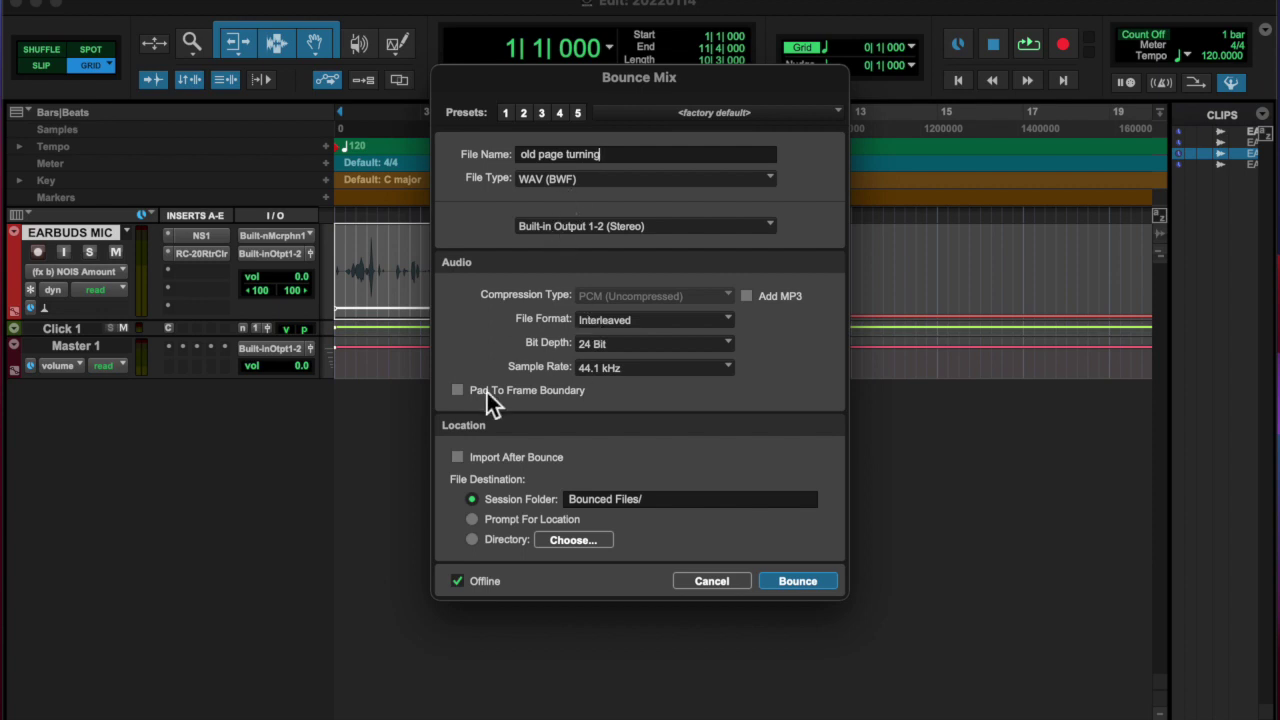
{"action": "left_click", "coordinate": [798, 581]}
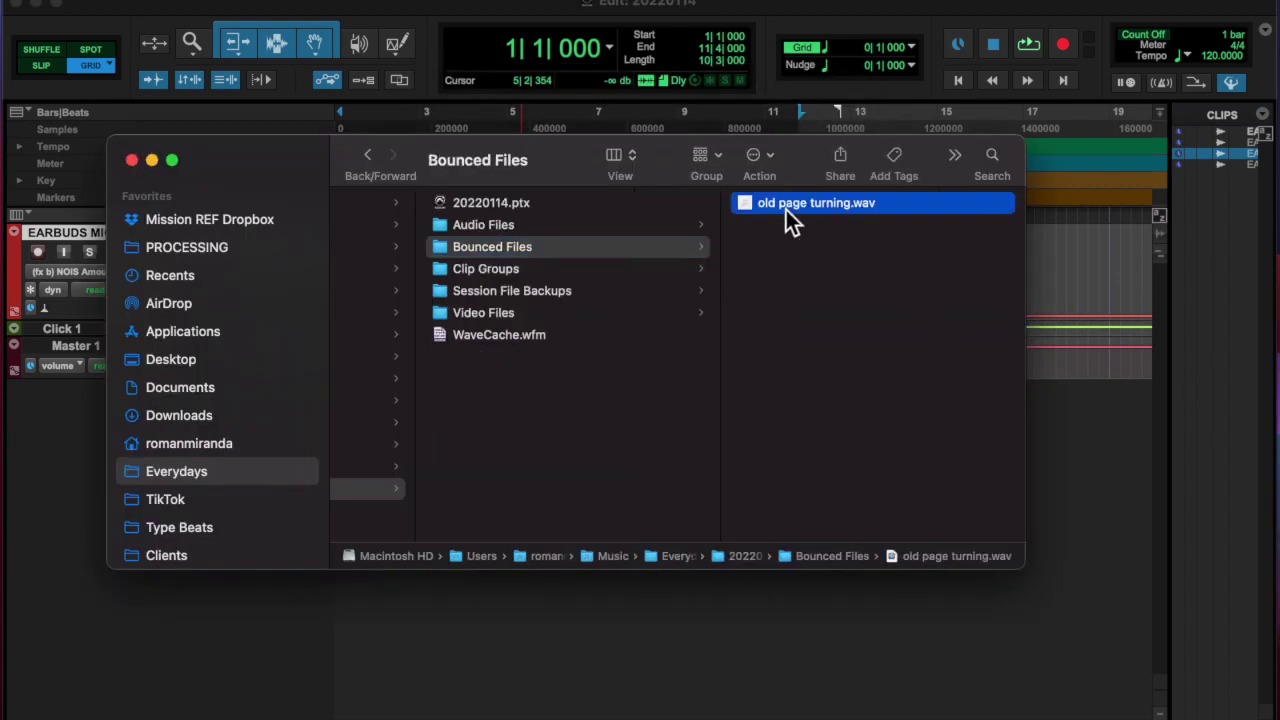